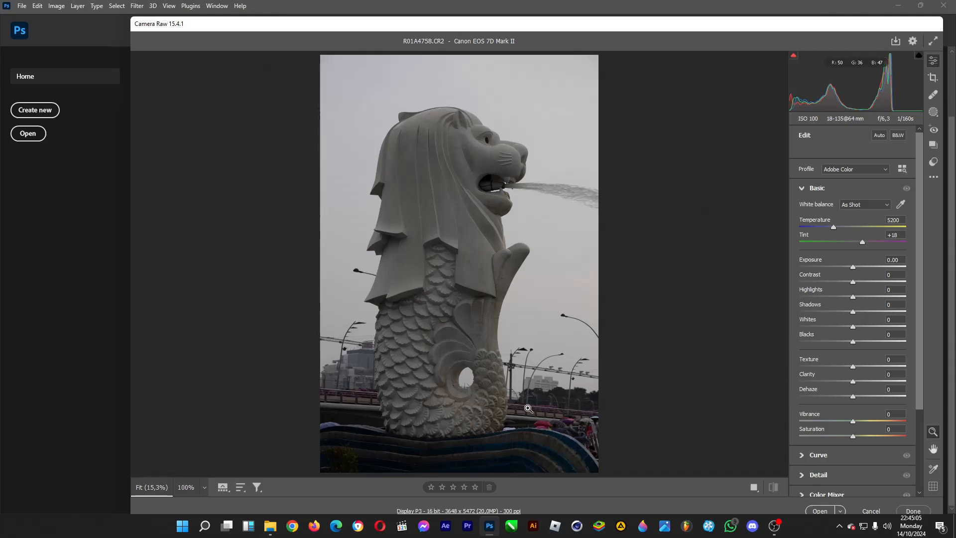
- Reduce the photo's noise by setting manual luminance noise reduction to 53 while checking the detail at 100%
{"action": "left_click", "coordinate": [511, 401]}
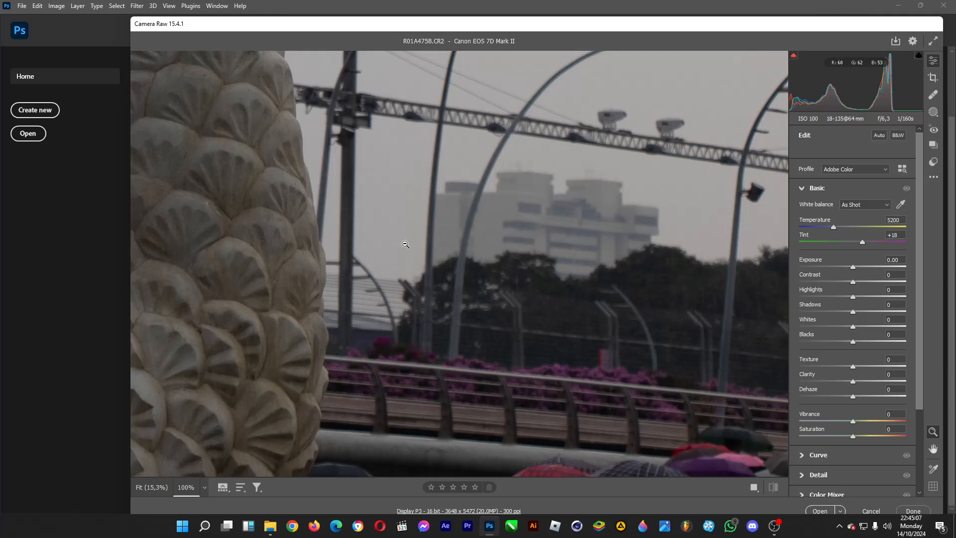
{"action": "left_click", "coordinate": [844, 472]}
{"action": "scroll", "coordinate": [844, 431], "scroll_direction": "down", "scroll_amount": 1}
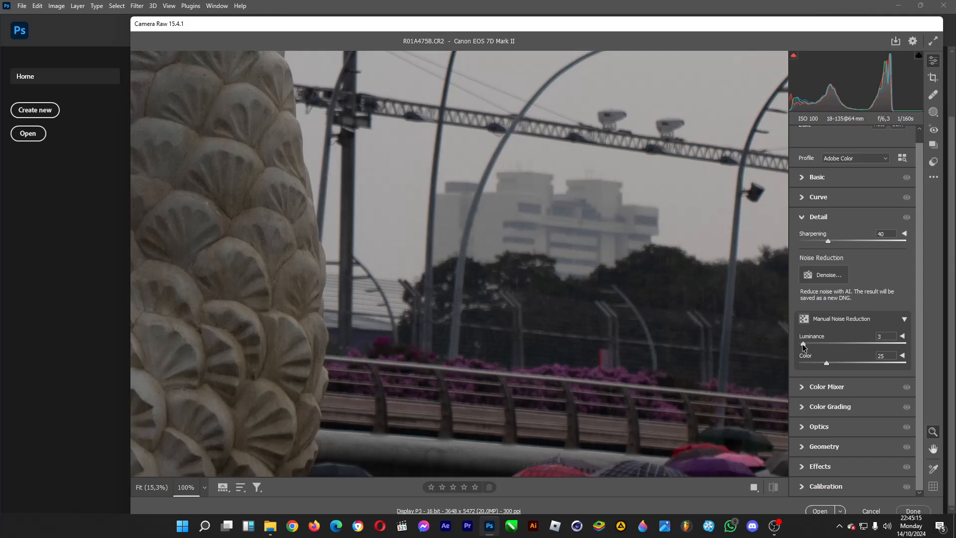
{"action": "left_click_drag", "start_coordinate": [803, 346], "coordinate": [836, 345]}
{"action": "left_click", "coordinate": [838, 343]}
{"action": "left_click", "coordinate": [639, 336]}
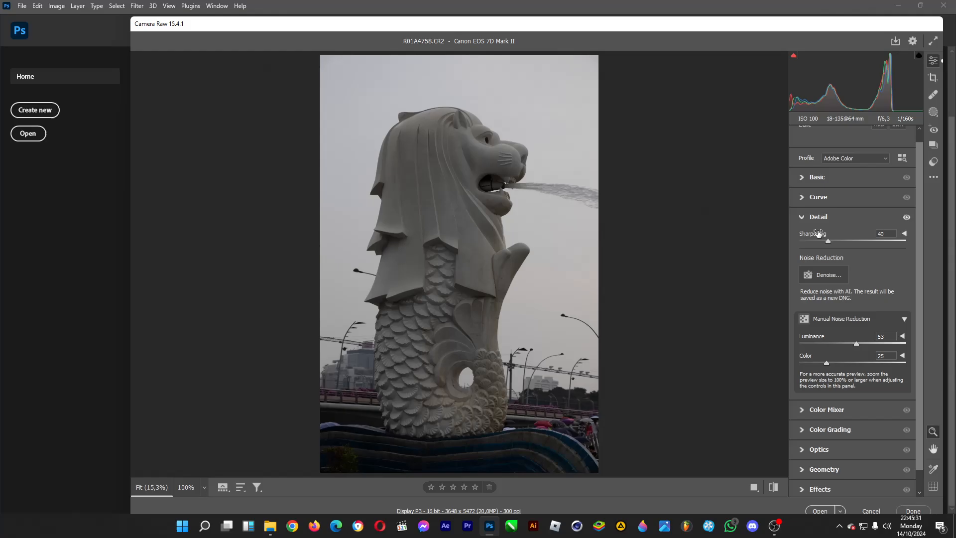
- Brighten the whole photo by setting Exposure to +1.80 and Contrast to +36
{"action": "left_click", "coordinate": [801, 179]}
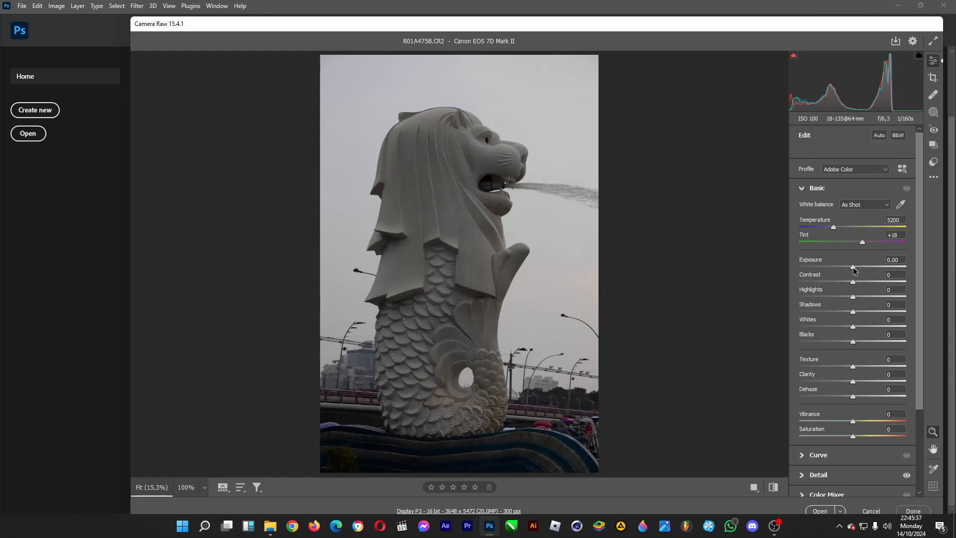
{"action": "mouse_move", "coordinate": [853, 268]}
{"action": "left_mouse_down"}
{"action": "mouse_move", "coordinate": [880, 269]}
{"action": "mouse_move", "coordinate": [871, 272]}
{"action": "left_mouse_up"}
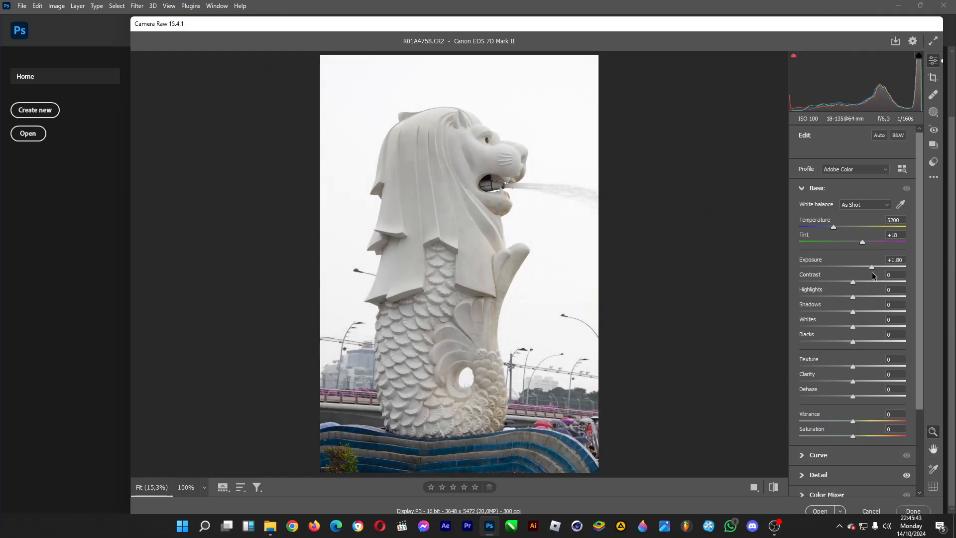
{"action": "left_click_drag", "start_coordinate": [853, 282], "coordinate": [873, 285]}
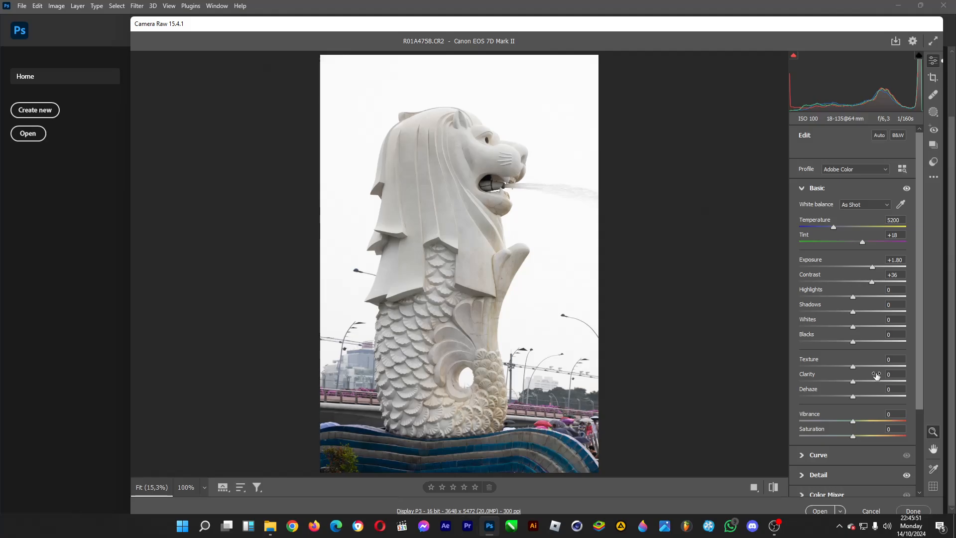
- Balance the photo's tones with Highlights -45, Shadows +5, Whites -6 and Blacks +2
{"action": "left_click_drag", "start_coordinate": [855, 299], "coordinate": [829, 297]}
{"action": "left_click_drag", "start_coordinate": [853, 312], "coordinate": [795, 320]}
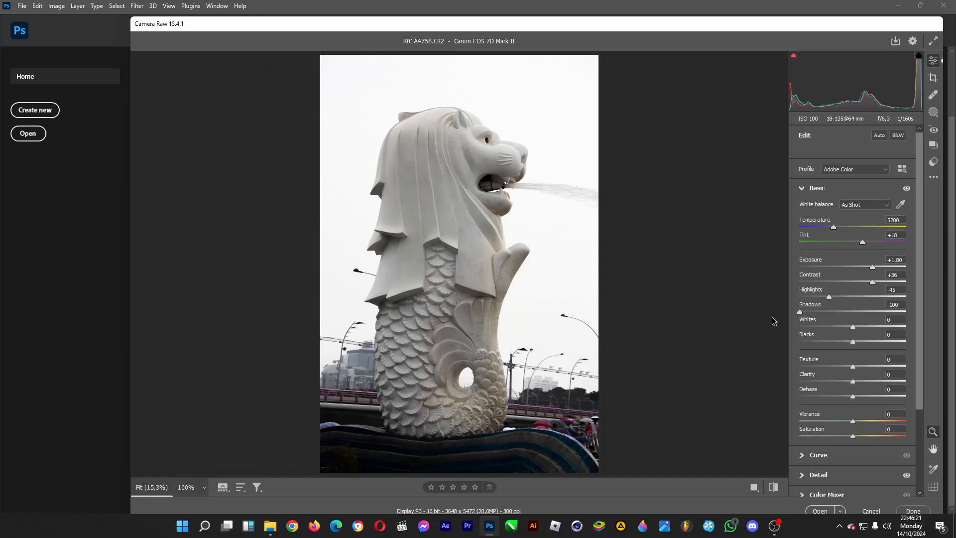
{"action": "left_click_drag", "start_coordinate": [798, 312], "coordinate": [850, 333]}
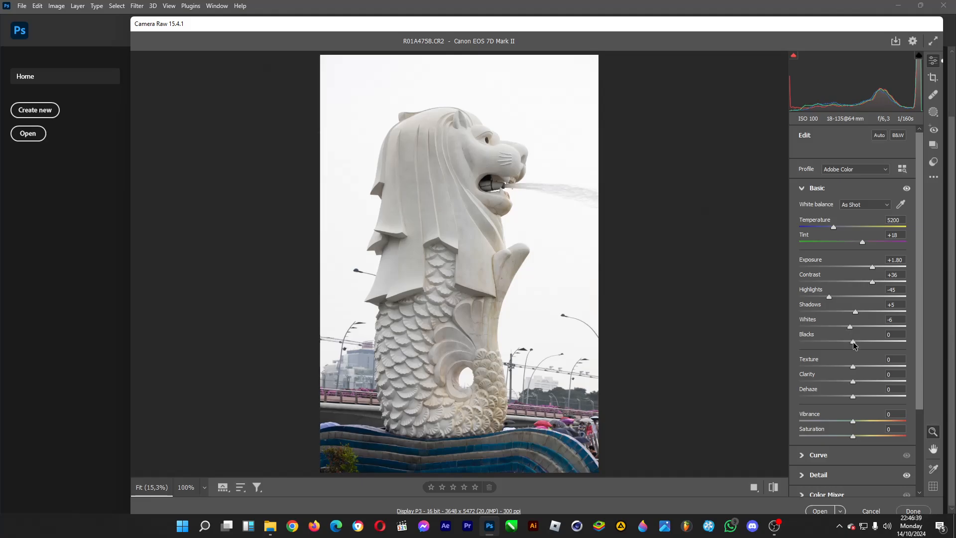
{"action": "mouse_move", "coordinate": [853, 342]}
{"action": "left_mouse_down"}
{"action": "mouse_move", "coordinate": [757, 345]}
{"action": "mouse_move", "coordinate": [838, 345]}
{"action": "left_mouse_up"}
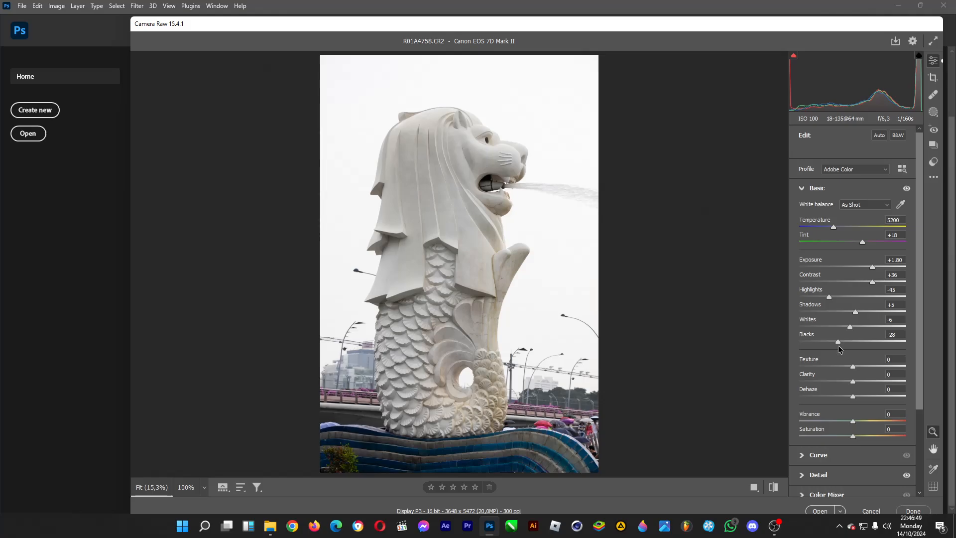
{"action": "mouse_move", "coordinate": [839, 347]}
{"action": "left_mouse_down"}
{"action": "mouse_move", "coordinate": [795, 352]}
{"action": "mouse_move", "coordinate": [855, 343]}
{"action": "left_mouse_up"}
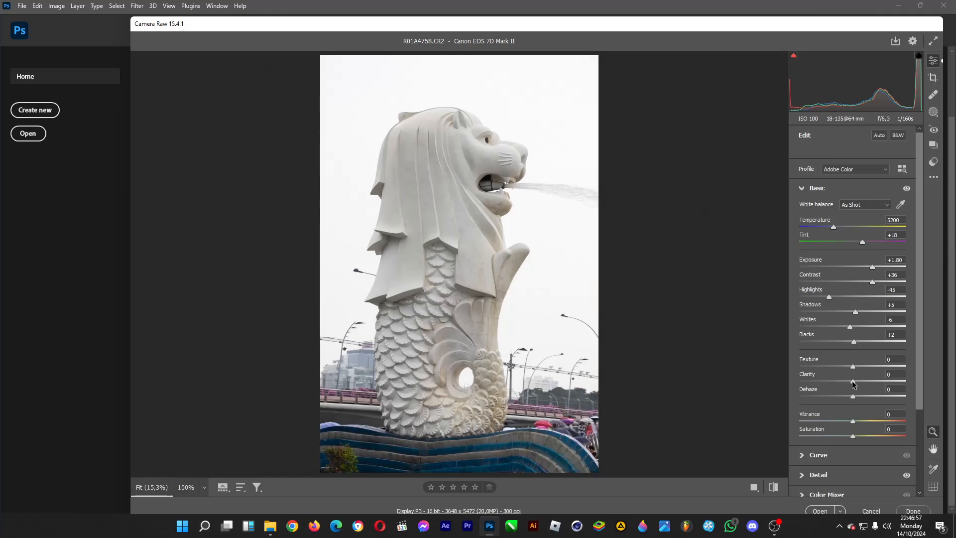
{"action": "left_click_drag", "start_coordinate": [853, 381], "coordinate": [950, 394]}
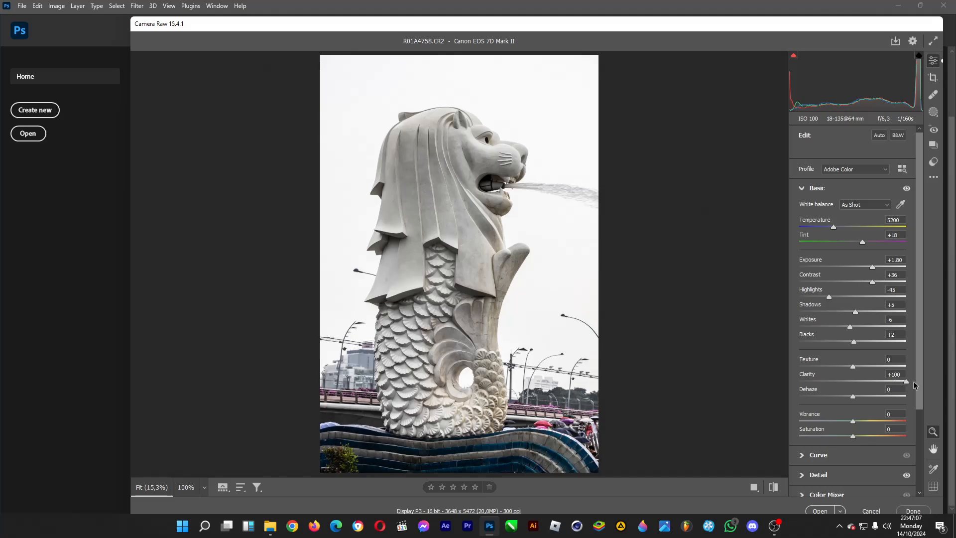
{"action": "left_click", "coordinate": [856, 381]}
{"action": "left_click_drag", "start_coordinate": [857, 381], "coordinate": [853, 431]}
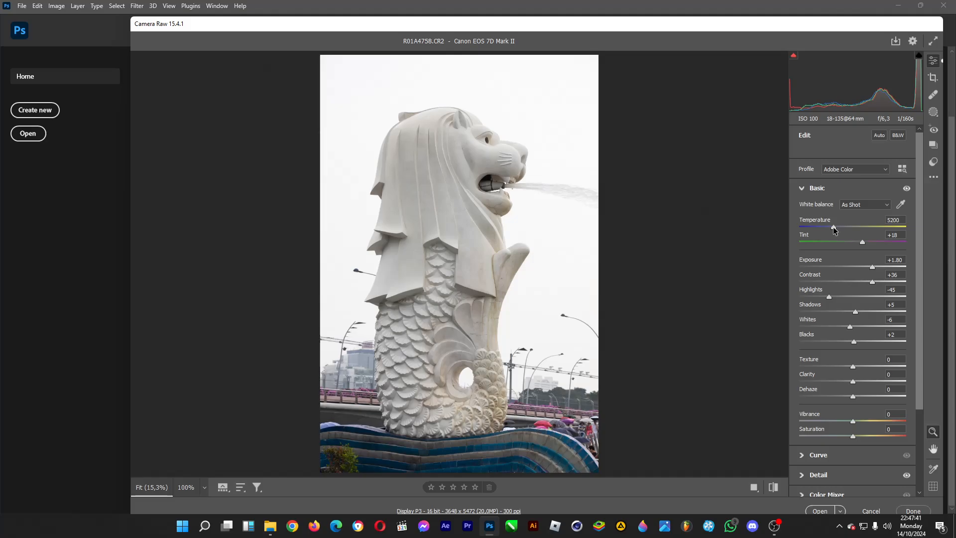
- Warm the photo's white balance by setting Temperature to 5550 and Tint to +24
{"action": "left_click_drag", "start_coordinate": [835, 228], "coordinate": [868, 240]}
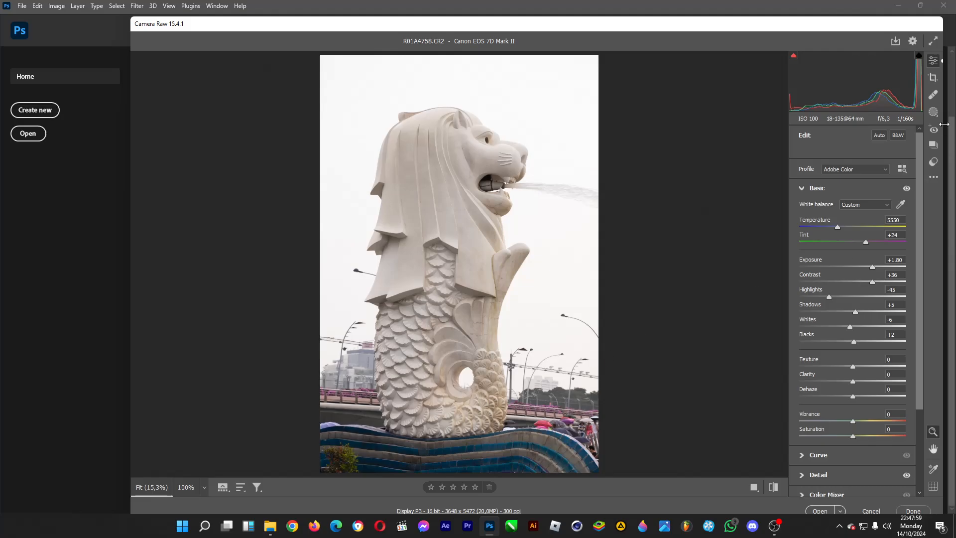
- Create a brush mask and paint it over the statue's lion head and mane
{"action": "left_click", "coordinate": [933, 112]}
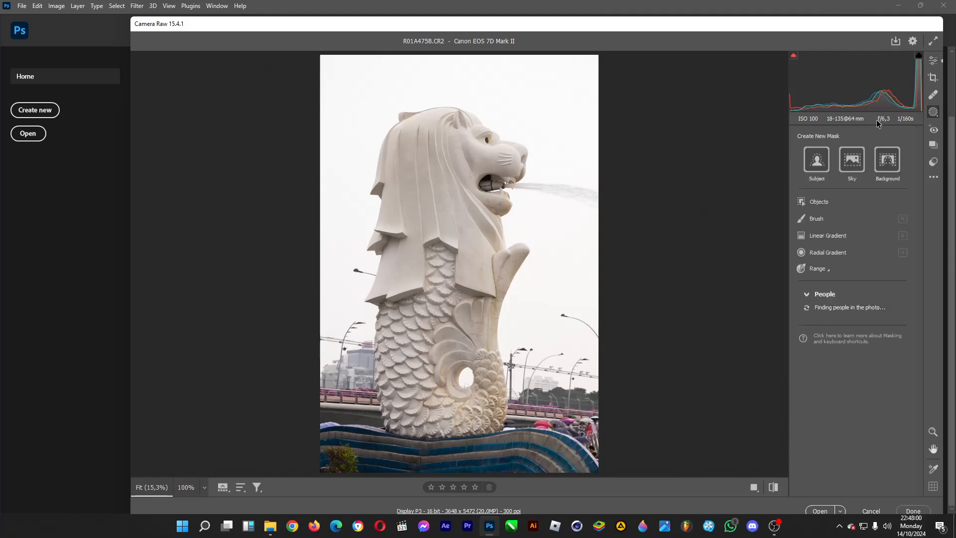
{"action": "left_click", "coordinate": [816, 221]}
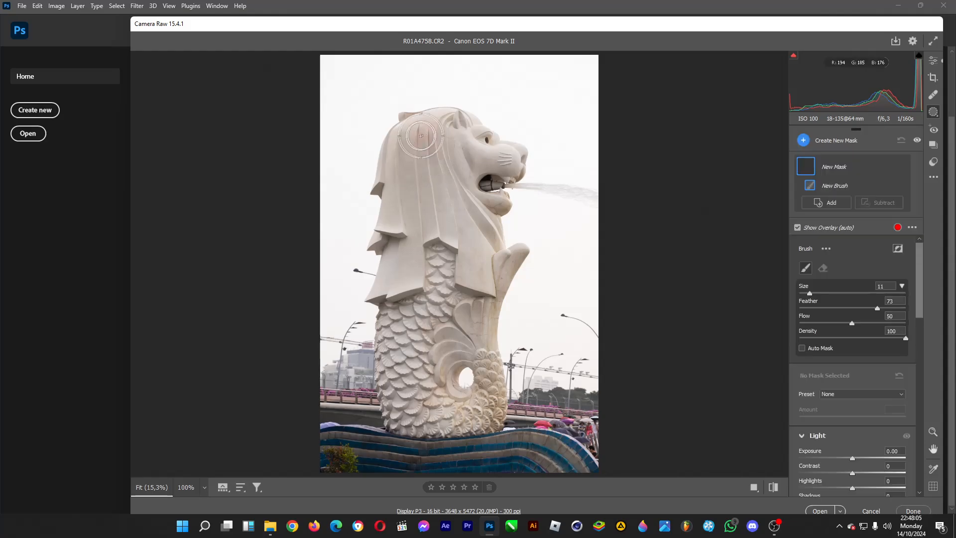
{"action": "mouse_move", "coordinate": [423, 141]}
{"action": "left_mouse_down"}
{"action": "mouse_move", "coordinate": [387, 279]}
{"action": "mouse_move", "coordinate": [402, 279]}
{"action": "mouse_move", "coordinate": [429, 198]}
{"action": "mouse_move", "coordinate": [441, 231]}
{"action": "mouse_move", "coordinate": [436, 148]}
{"action": "mouse_move", "coordinate": [483, 280]}
{"action": "mouse_move", "coordinate": [476, 208]}
{"action": "mouse_move", "coordinate": [491, 206]}
{"action": "mouse_move", "coordinate": [454, 187]}
{"action": "mouse_move", "coordinate": [456, 154]}
{"action": "mouse_move", "coordinate": [503, 153]}
{"action": "mouse_move", "coordinate": [461, 153]}
{"action": "mouse_move", "coordinate": [483, 157]}
{"action": "mouse_move", "coordinate": [457, 127]}
{"action": "mouse_move", "coordinate": [412, 143]}
{"action": "mouse_move", "coordinate": [427, 131]}
{"action": "mouse_move", "coordinate": [463, 134]}
{"action": "mouse_move", "coordinate": [407, 141]}
{"action": "mouse_move", "coordinate": [390, 184]}
{"action": "mouse_move", "coordinate": [403, 190]}
{"action": "mouse_move", "coordinate": [388, 240]}
{"action": "mouse_move", "coordinate": [404, 261]}
{"action": "mouse_move", "coordinate": [390, 284]}
{"action": "mouse_move", "coordinate": [406, 276]}
{"action": "mouse_move", "coordinate": [416, 210]}
{"action": "left_mouse_up"}
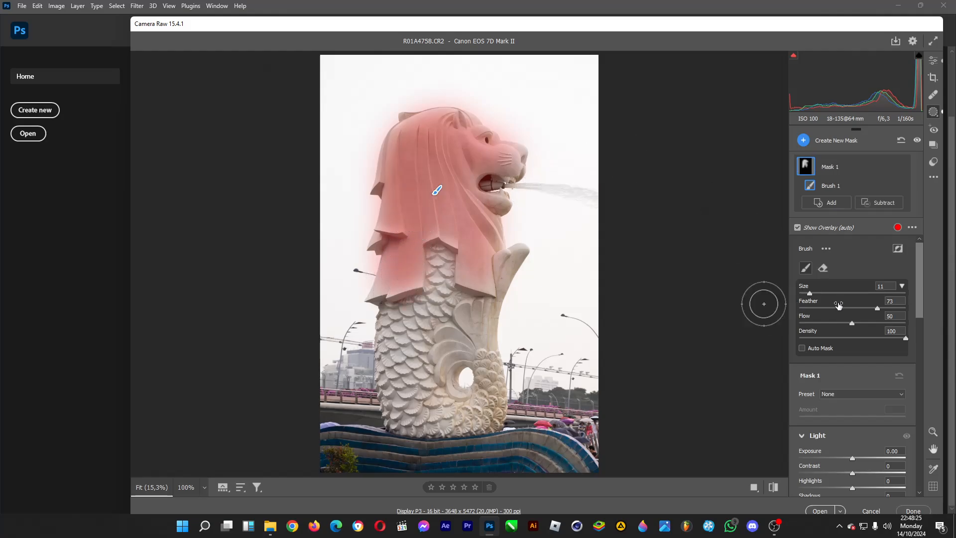
- Set the head mask's light to Exposure +1.45, Contrast +10, Highlights -3 and Shadows -16
{"action": "scroll", "coordinate": [866, 423], "scroll_direction": "down", "scroll_amount": 3}
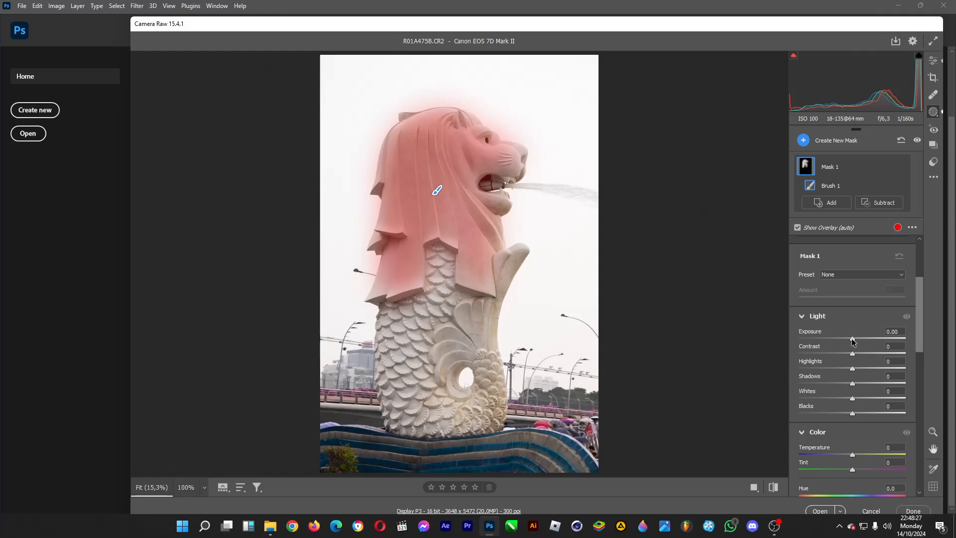
{"action": "left_click_drag", "start_coordinate": [852, 341], "coordinate": [872, 342]}
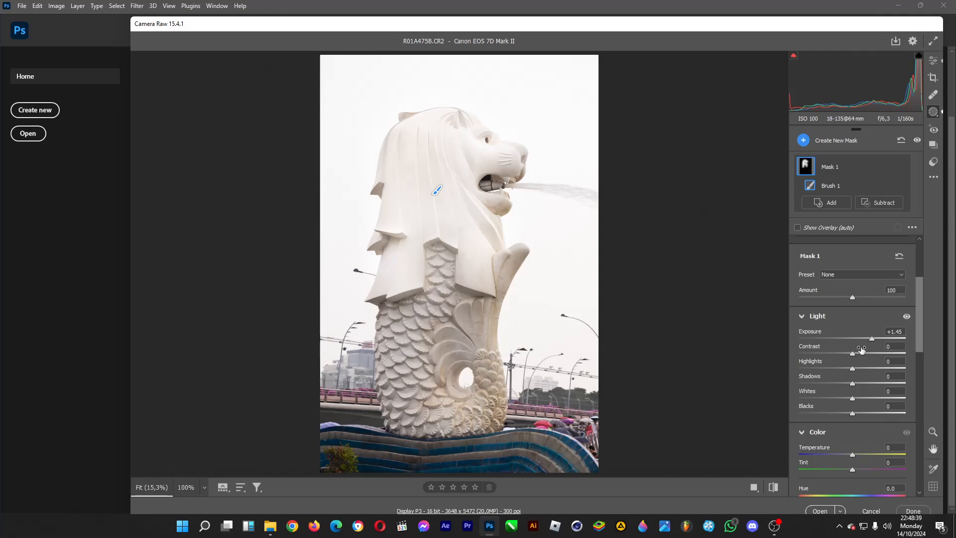
{"action": "left_click_drag", "start_coordinate": [852, 355], "coordinate": [844, 388]}
{"action": "left_click_drag", "start_coordinate": [866, 354], "coordinate": [859, 354]}
- Paint a second brush mask over the statue's scaly body and tail, erasing the overspill onto the sky beside the tail
{"action": "left_click", "coordinate": [802, 142]}
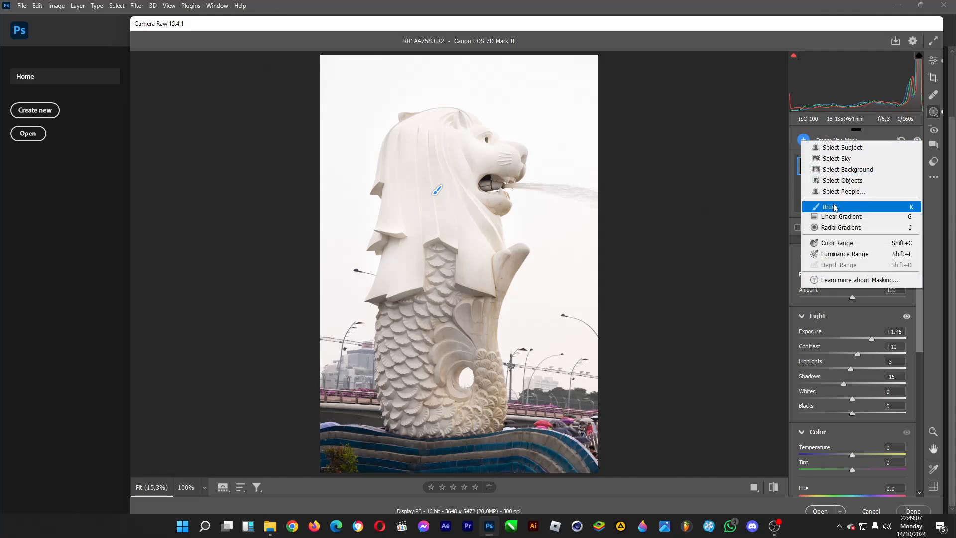
{"action": "left_click", "coordinate": [829, 204]}
{"action": "mouse_move", "coordinate": [421, 329]}
{"action": "left_mouse_down"}
{"action": "mouse_move", "coordinate": [404, 344]}
{"action": "mouse_move", "coordinate": [398, 378]}
{"action": "mouse_move", "coordinate": [403, 314]}
{"action": "mouse_move", "coordinate": [415, 407]}
{"action": "mouse_move", "coordinate": [438, 257]}
{"action": "mouse_move", "coordinate": [400, 329]}
{"action": "mouse_move", "coordinate": [420, 418]}
{"action": "mouse_move", "coordinate": [475, 396]}
{"action": "mouse_move", "coordinate": [481, 357]}
{"action": "mouse_move", "coordinate": [446, 335]}
{"action": "mouse_move", "coordinate": [478, 314]}
{"action": "left_mouse_up"}
{"action": "mouse_move", "coordinate": [503, 274]}
{"action": "left_mouse_down"}
{"action": "mouse_move", "coordinate": [490, 319]}
{"action": "mouse_move", "coordinate": [517, 249]}
{"action": "mouse_move", "coordinate": [509, 261]}
{"action": "left_mouse_up"}
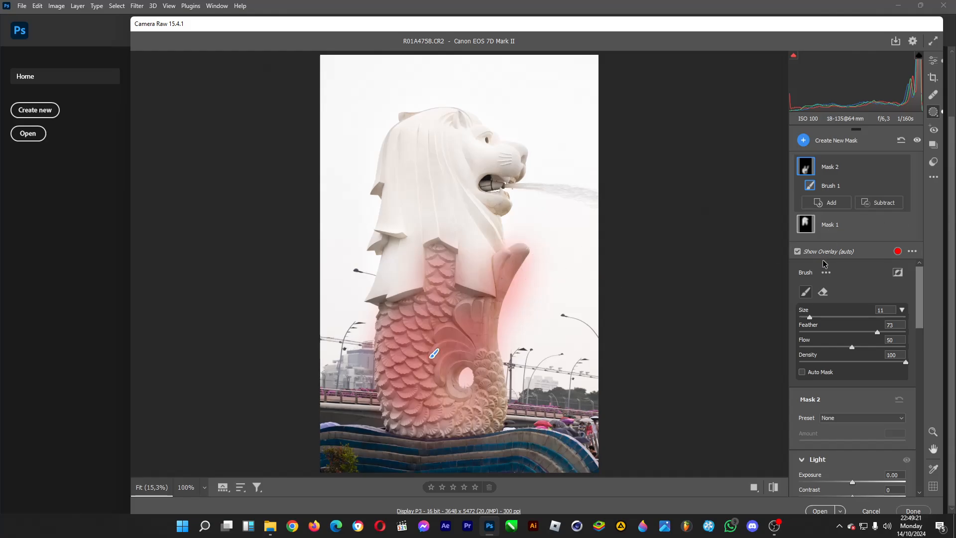
{"action": "left_click", "coordinate": [822, 292]}
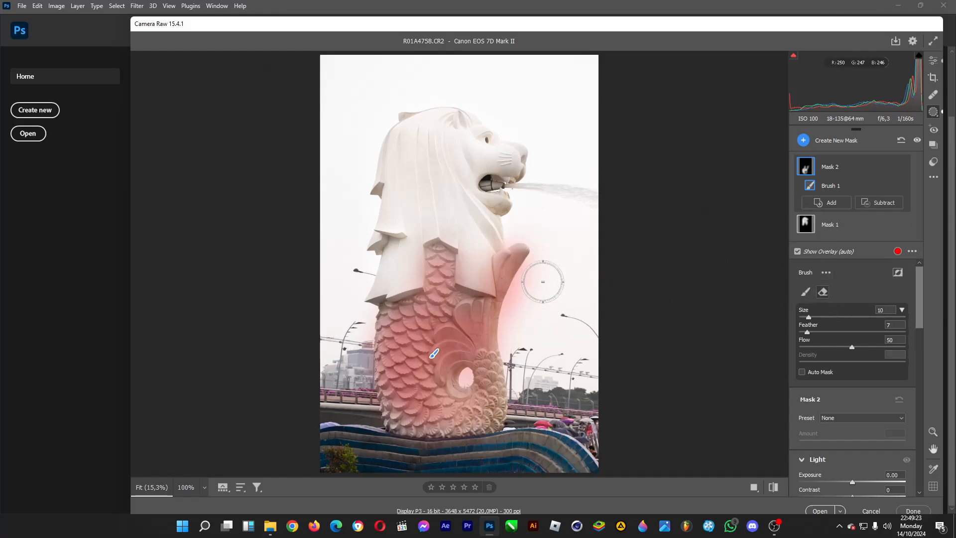
{"action": "mouse_move", "coordinate": [542, 281]}
{"action": "left_mouse_down"}
{"action": "mouse_move", "coordinate": [519, 333]}
{"action": "mouse_move", "coordinate": [528, 285]}
{"action": "mouse_move", "coordinate": [552, 254]}
{"action": "mouse_move", "coordinate": [519, 331]}
{"action": "mouse_move", "coordinate": [519, 316]}
{"action": "mouse_move", "coordinate": [534, 281]}
{"action": "mouse_move", "coordinate": [522, 303]}
{"action": "mouse_move", "coordinate": [531, 367]}
{"action": "left_mouse_up"}
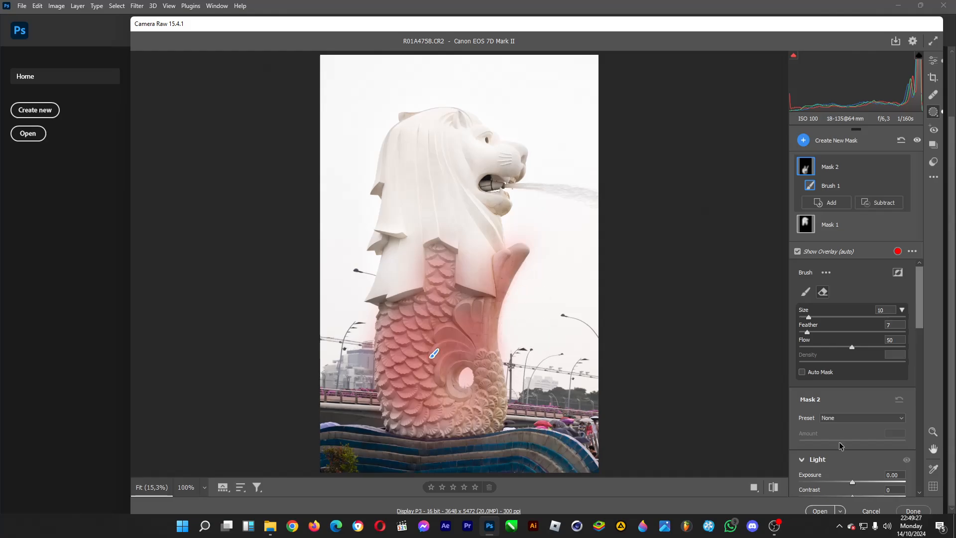
- Brighten the body mask with slightly higher Exposure and Whites +8, and warm its Temperature slightly
{"action": "scroll", "coordinate": [840, 446], "scroll_direction": "down", "scroll_amount": 3}
{"action": "left_click_drag", "start_coordinate": [853, 424], "coordinate": [860, 424]}
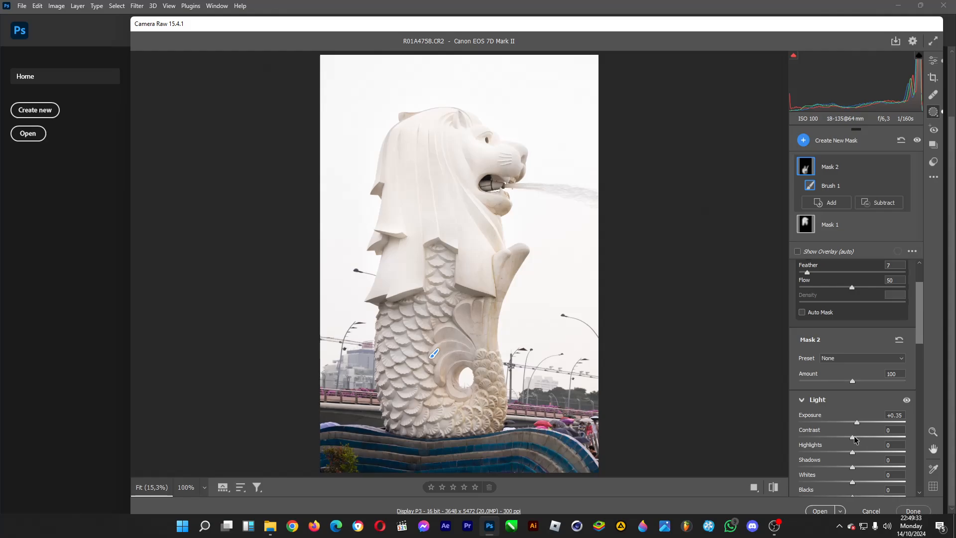
{"action": "left_click_drag", "start_coordinate": [852, 437], "coordinate": [857, 422]}
{"action": "left_click_drag", "start_coordinate": [853, 484], "coordinate": [860, 484]}
{"action": "scroll", "coordinate": [846, 461], "scroll_direction": "down", "scroll_amount": 4}
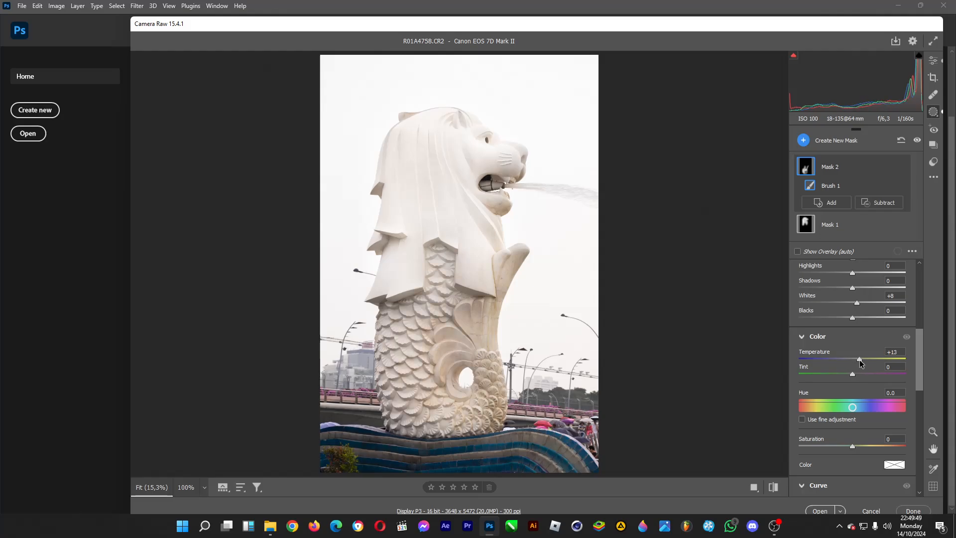
{"action": "left_click_drag", "start_coordinate": [859, 361], "coordinate": [855, 362]}
- Readjust the head mask, Mask 1, to Exposure +1.35, Contrast +24, Whites +17 and Blacks -10
{"action": "left_click", "coordinate": [840, 234]}
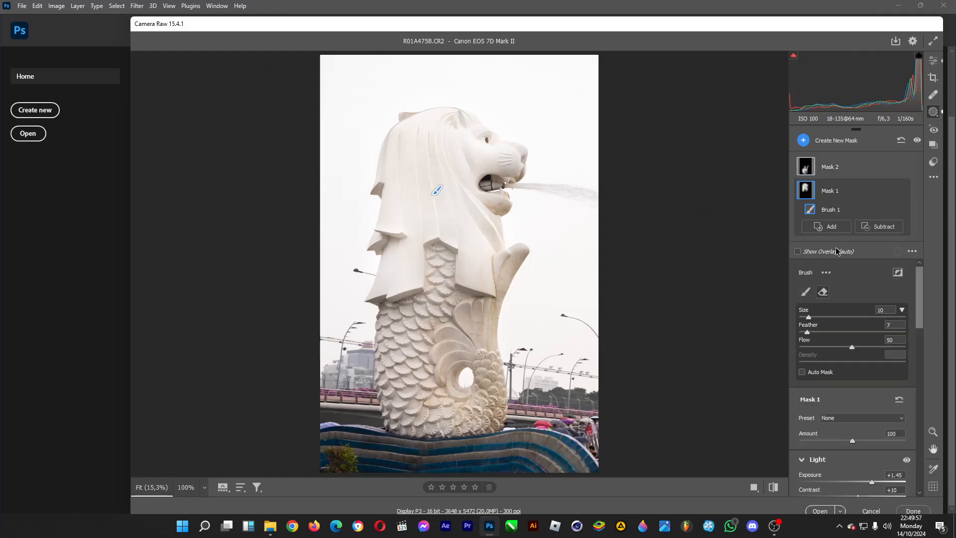
{"action": "scroll", "coordinate": [830, 352], "scroll_direction": "down", "scroll_amount": 3}
{"action": "left_click_drag", "start_coordinate": [871, 365], "coordinate": [866, 382]}
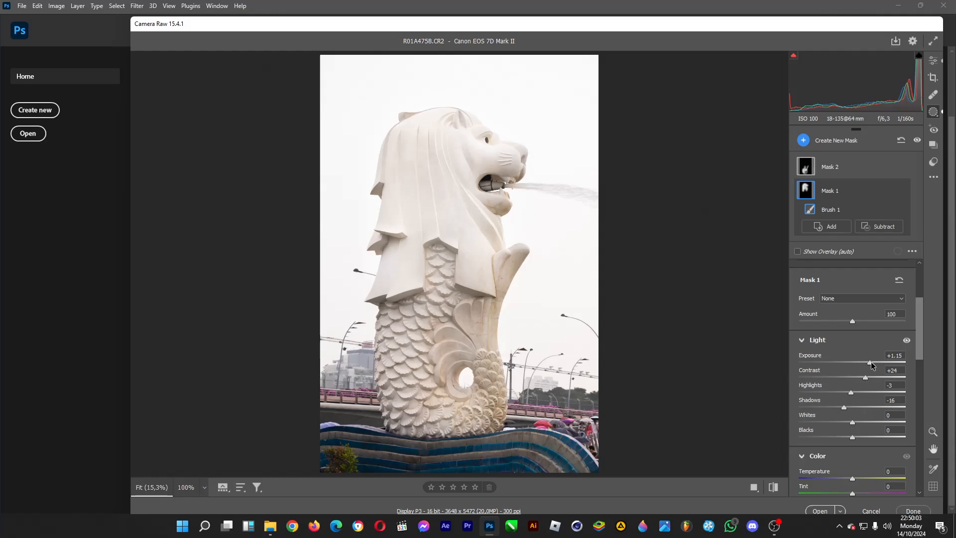
{"action": "left_click", "coordinate": [871, 365]}
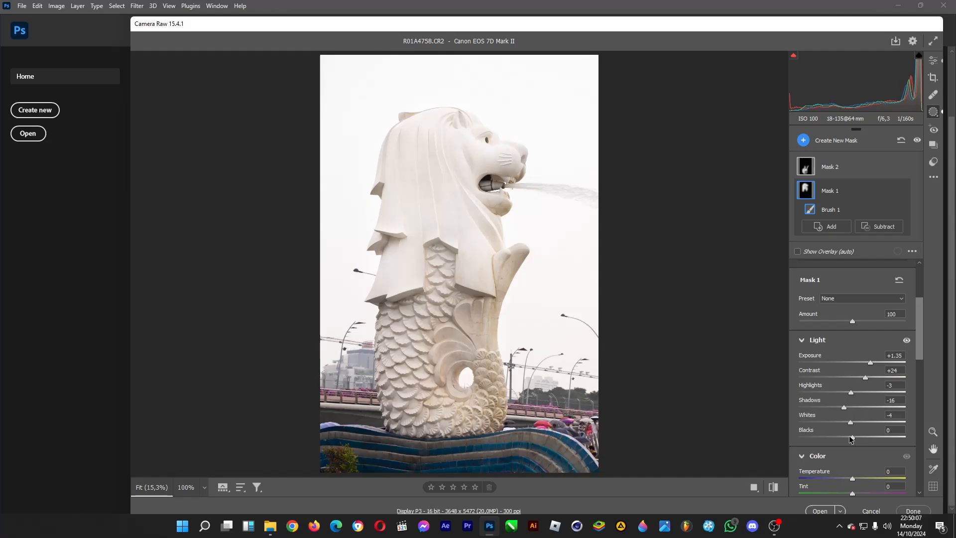
{"action": "left_click_drag", "start_coordinate": [852, 441], "coordinate": [860, 421]}
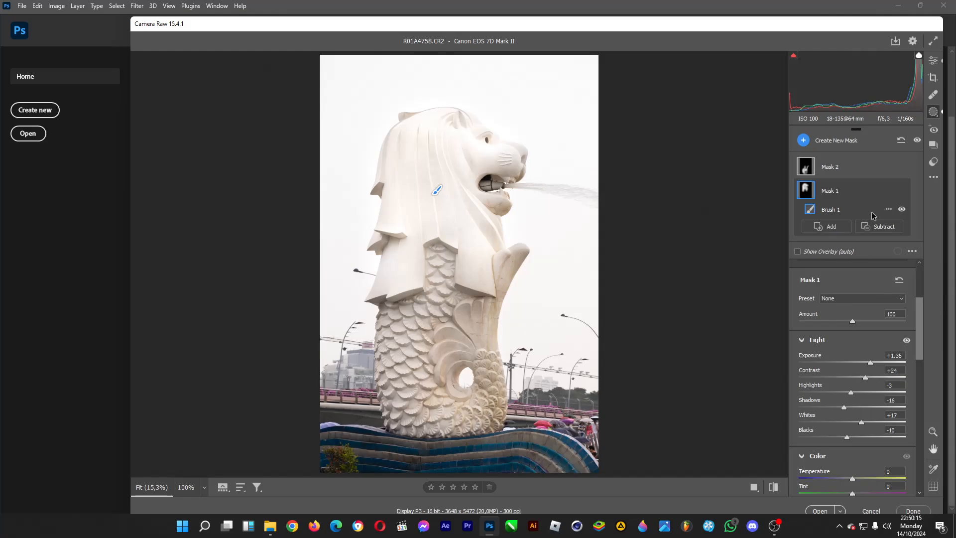
- Paint more of the lion head into Mask 1 and clean its edges with an eraser of size 7 and feather 35
{"action": "scroll", "coordinate": [871, 304], "scroll_direction": "up", "scroll_amount": 2}
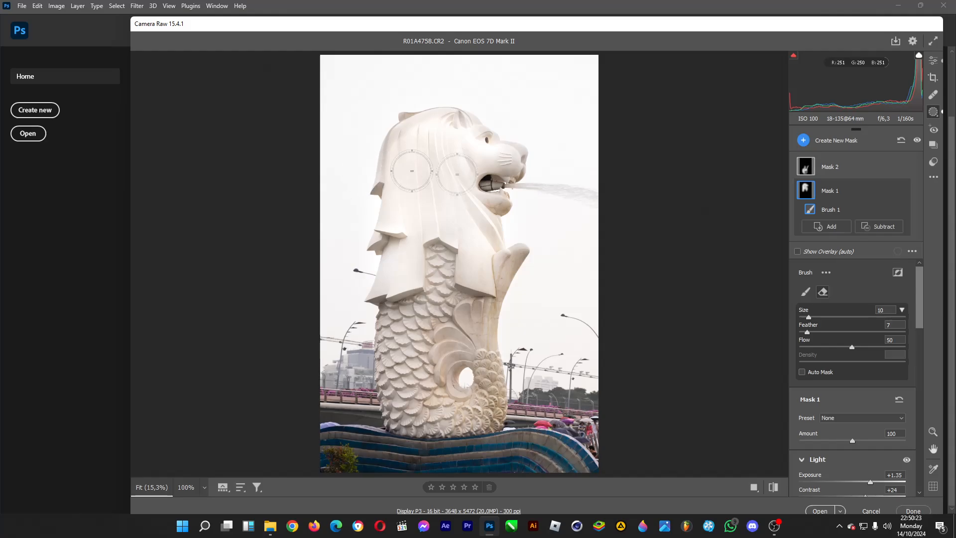
{"action": "left_click", "coordinate": [805, 293]}
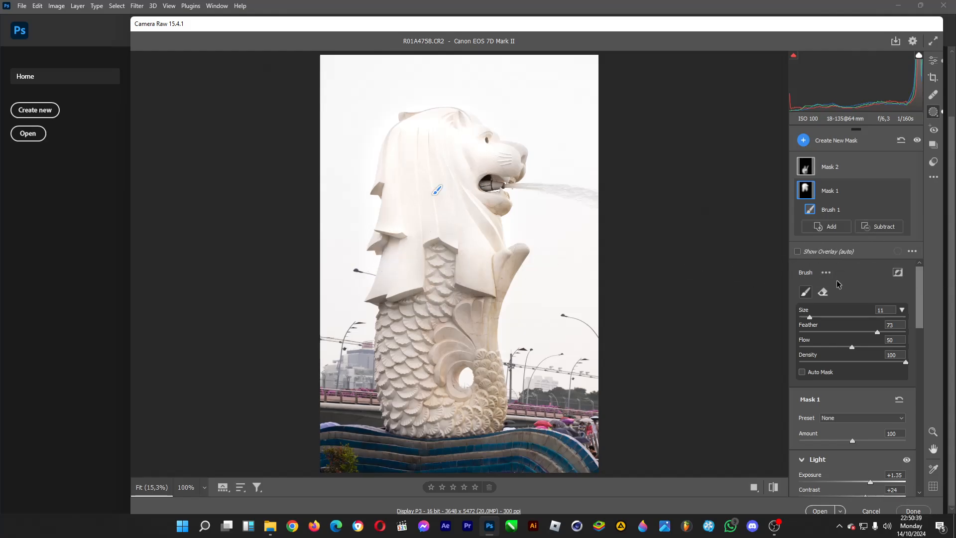
{"action": "left_click", "coordinate": [822, 293]}
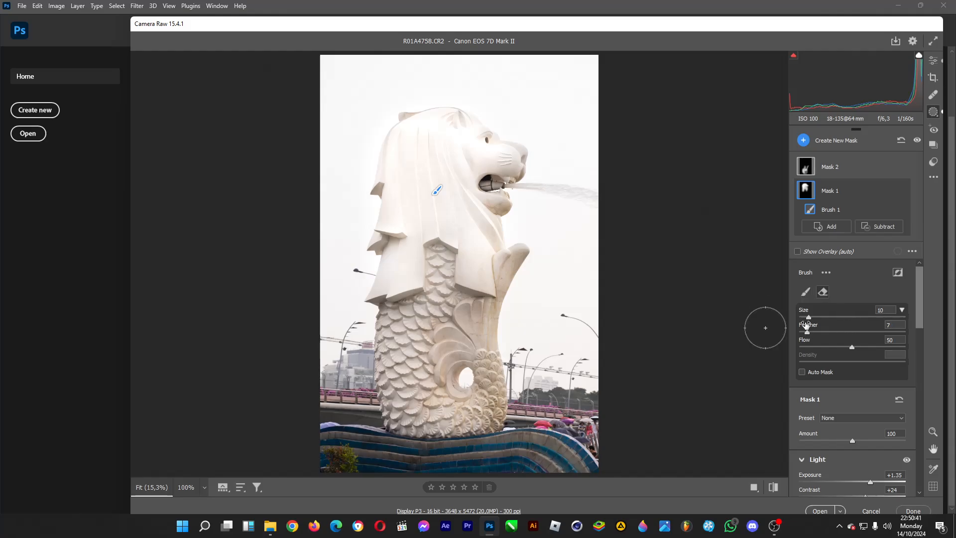
{"action": "mouse_move", "coordinate": [807, 331]}
{"action": "left_mouse_down"}
{"action": "mouse_move", "coordinate": [836, 331]}
{"action": "mouse_move", "coordinate": [806, 317]}
{"action": "left_mouse_up"}
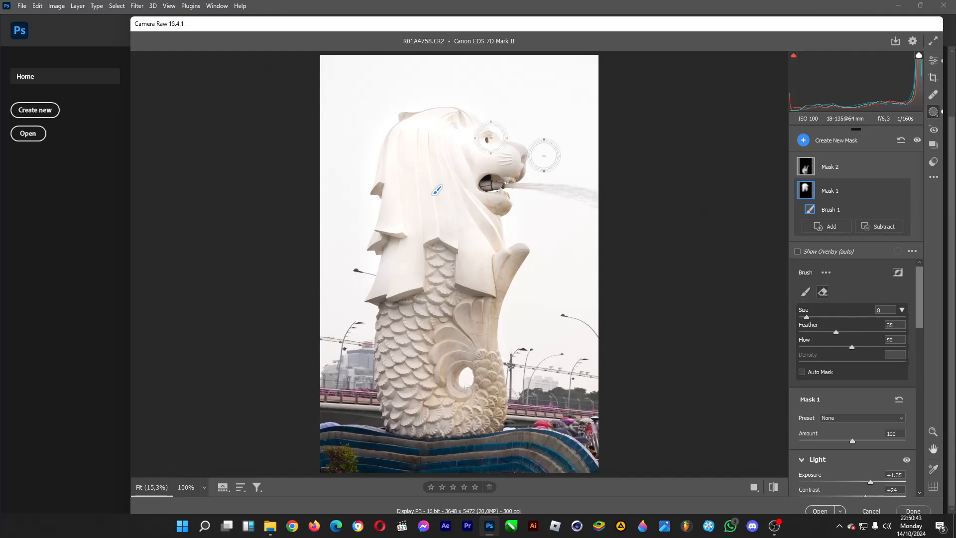
{"action": "key", "text": "bracketleft"}
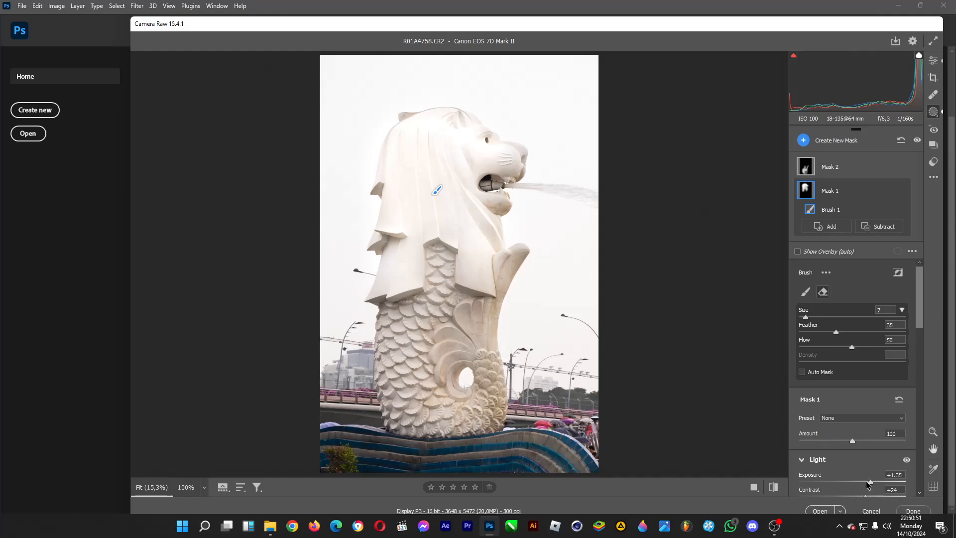
- Set the head mask's Exposure to +0.95 and compare the photo before and after side by side
{"action": "left_click_drag", "start_coordinate": [868, 484], "coordinate": [867, 488]}
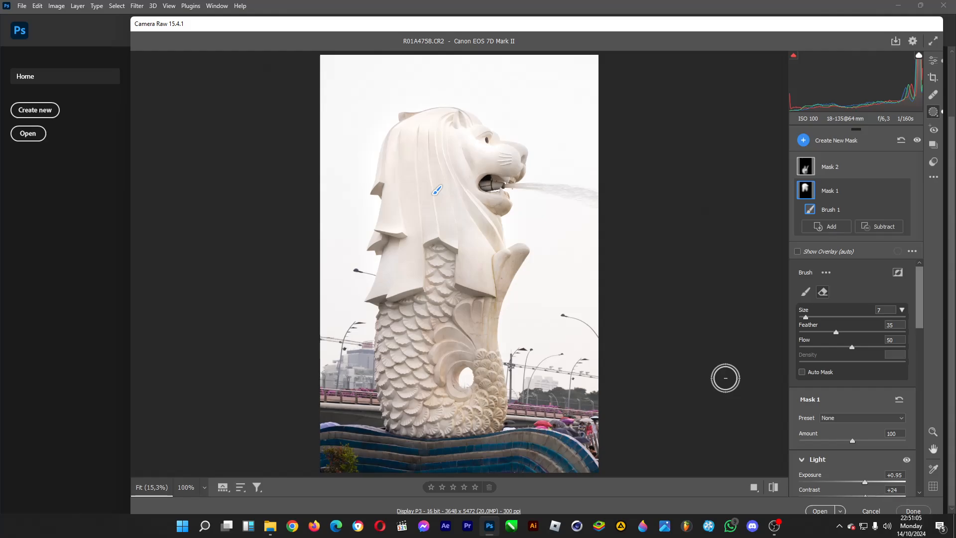
{"action": "left_click", "coordinate": [754, 487]}
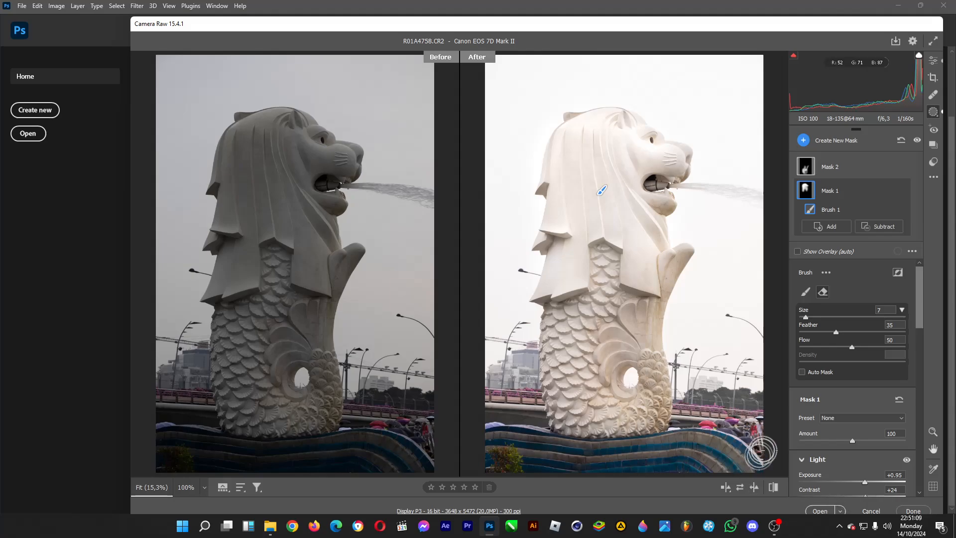